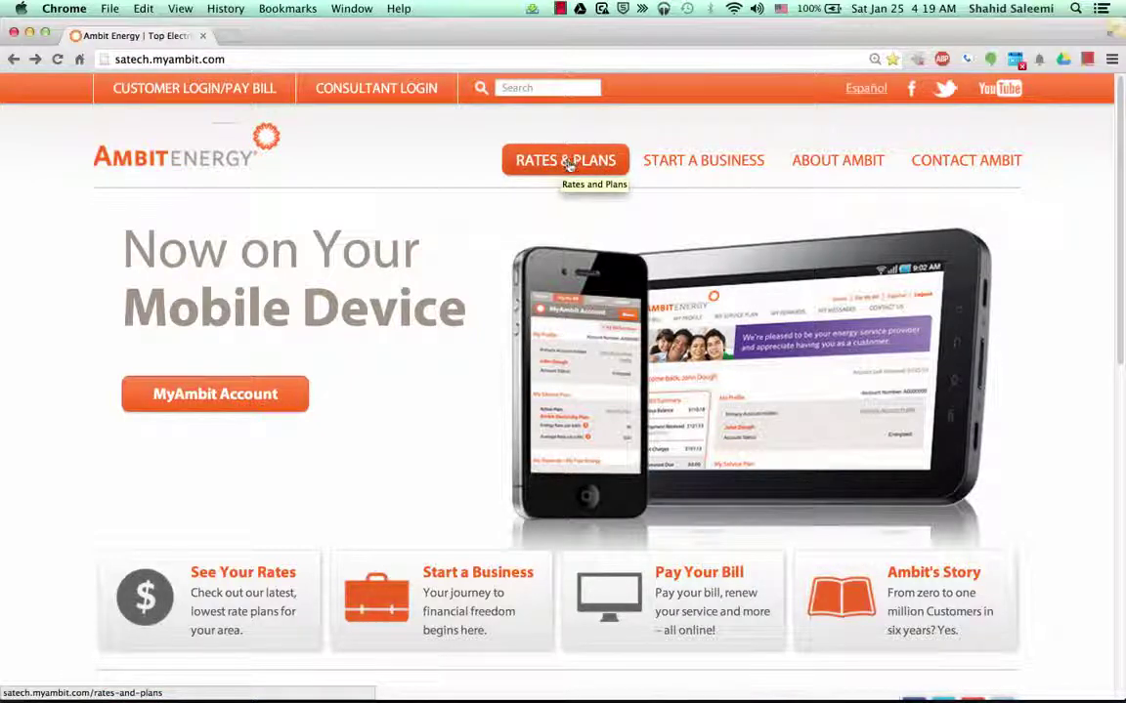
# On the Rates & Plans page, enter zip code 95834 and choose Residential as the customer type
pyautogui.click(568, 164)
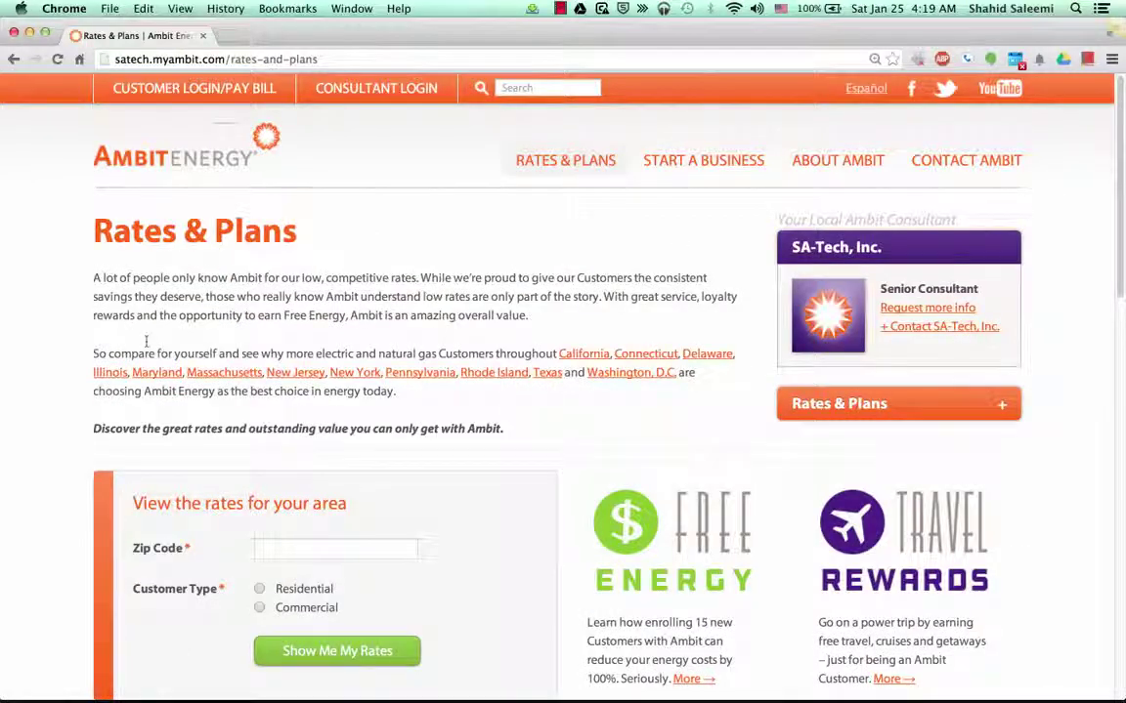
pyautogui.scroll(-4, 50, 391)
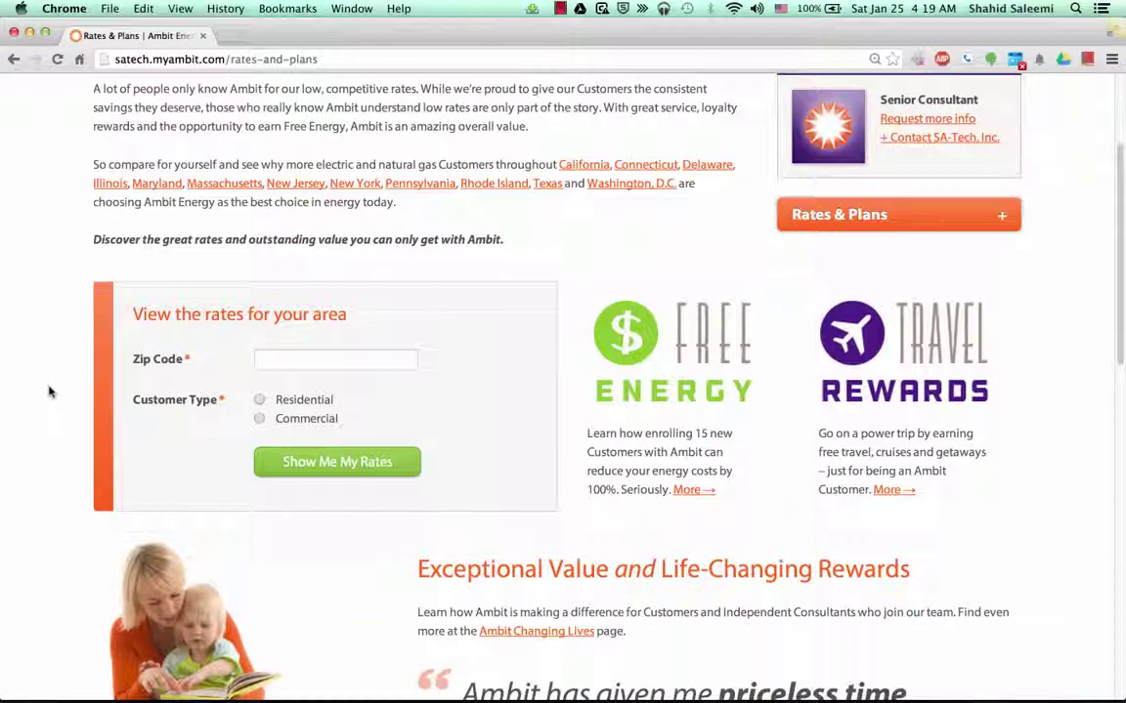
pyautogui.click(301, 359)
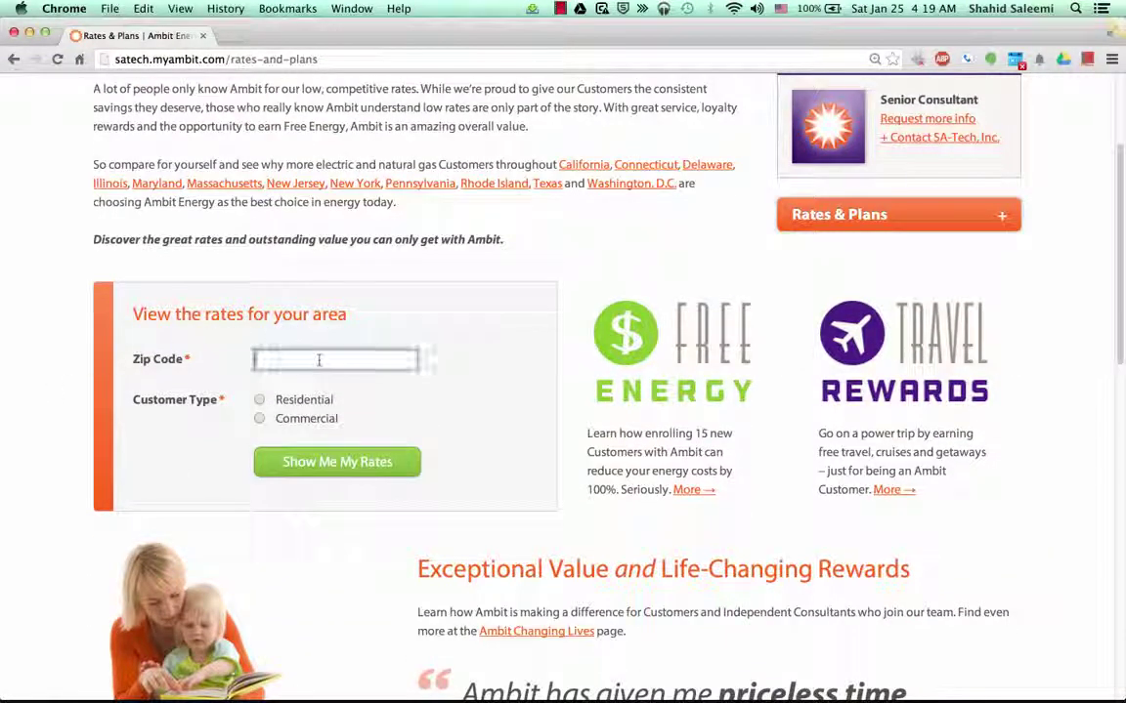
pyautogui.write('95835')
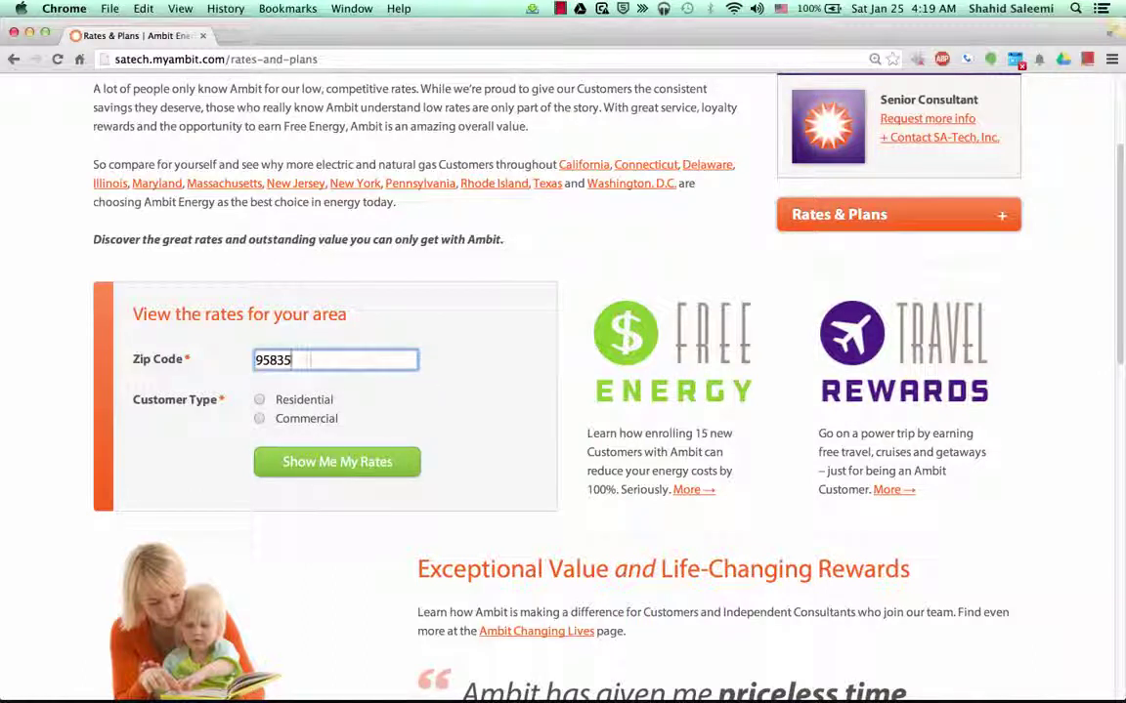
pyautogui.press('BackSpace')
pyautogui.write('4')
pyautogui.click(222, 442)
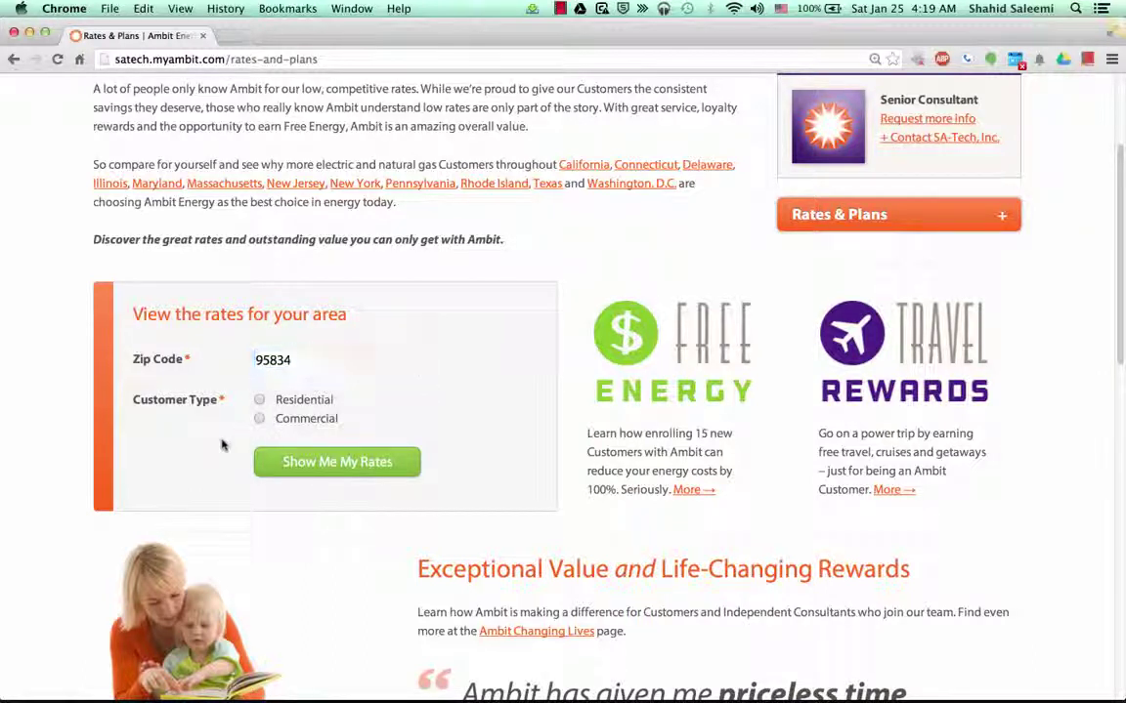
pyautogui.click(259, 400)
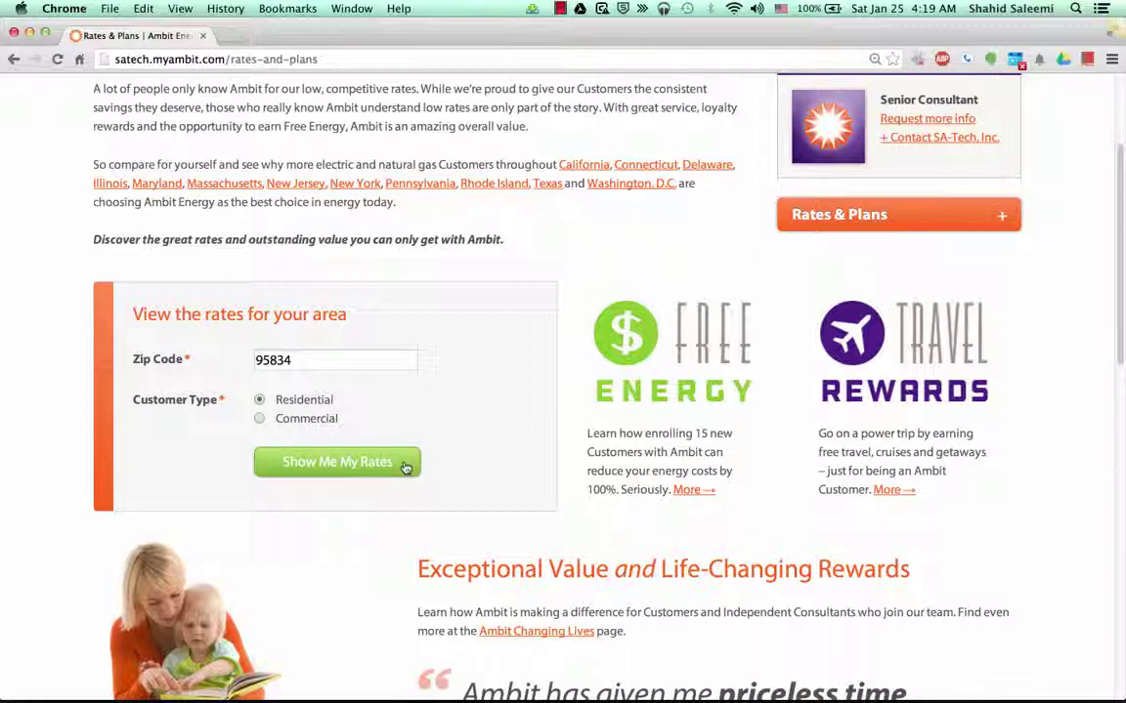
# Show the gas rates for zip 95834 and sign up for the Variable natural gas plan
pyautogui.click(406, 465)
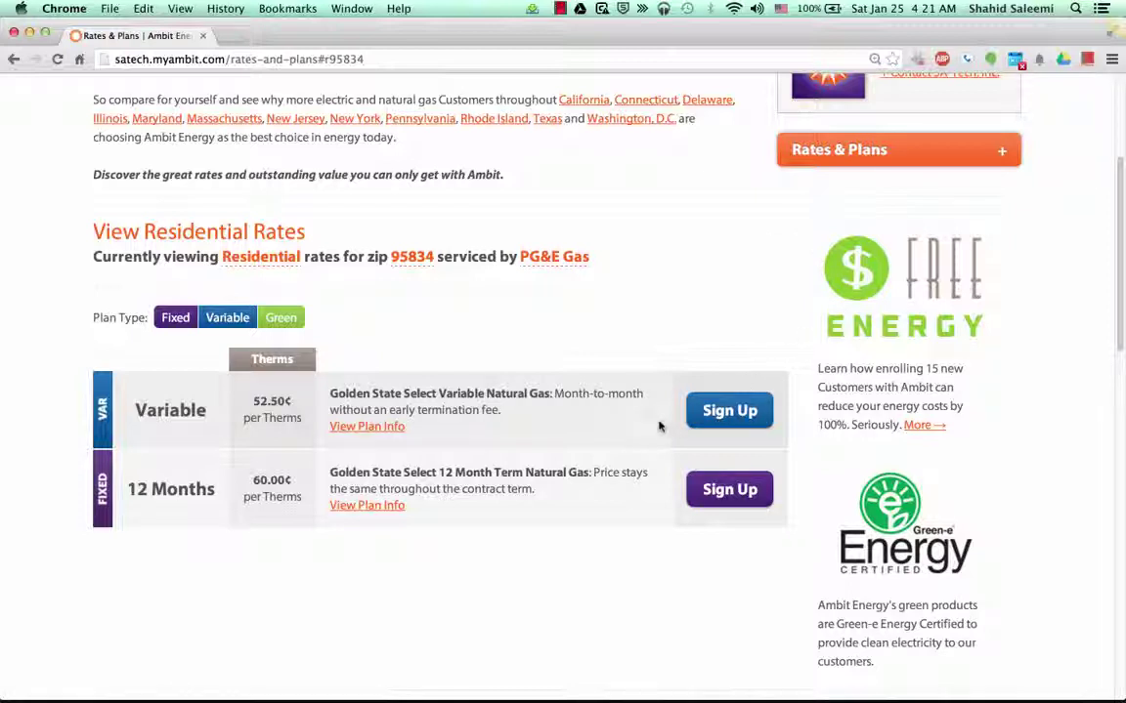
pyautogui.click(732, 414)
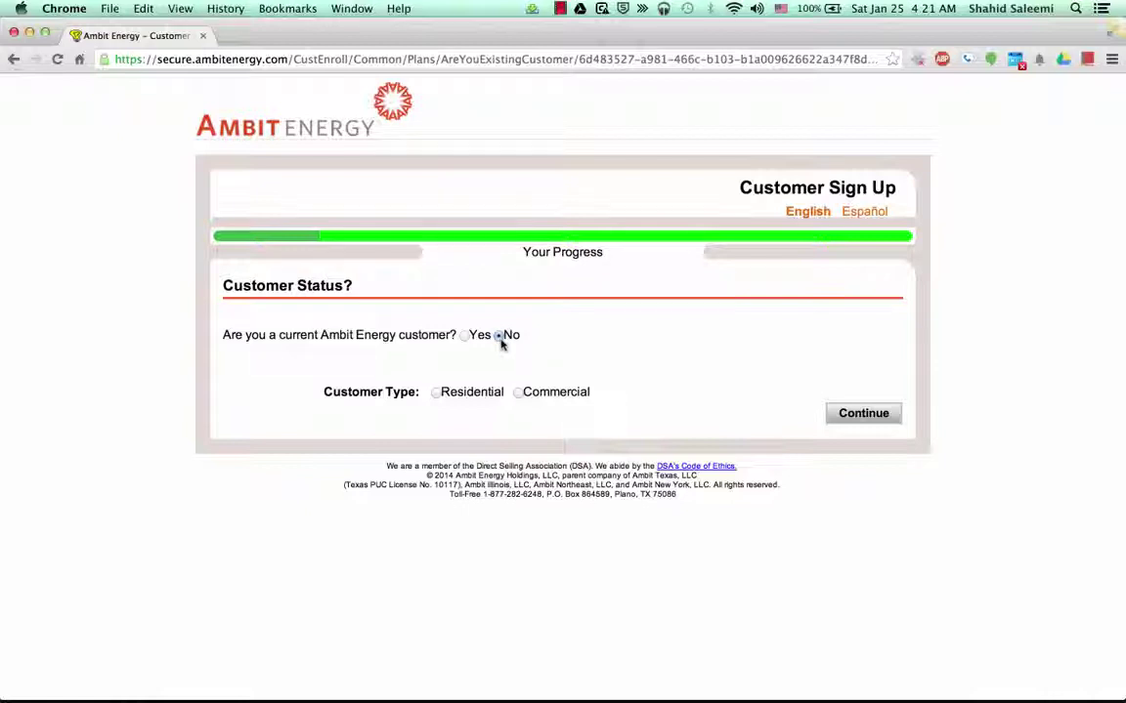
# Choose Residential, confirm it in the Customer Type dialog, and continue to account information
pyautogui.click(436, 393)
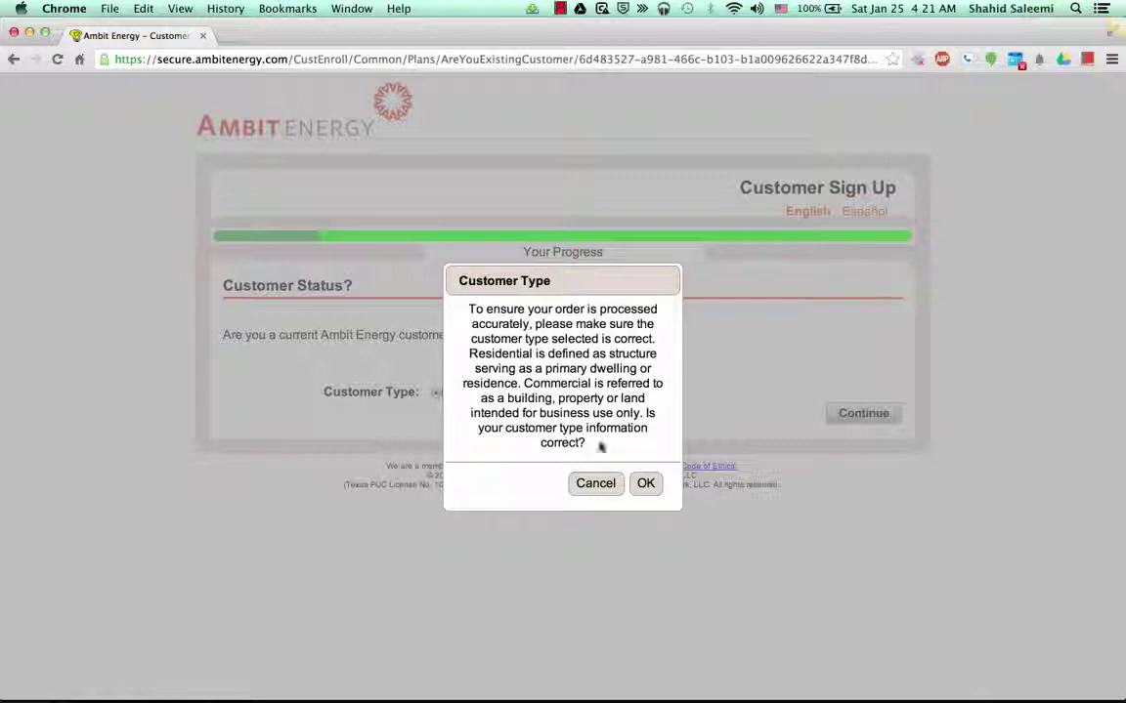
pyautogui.click(645, 483)
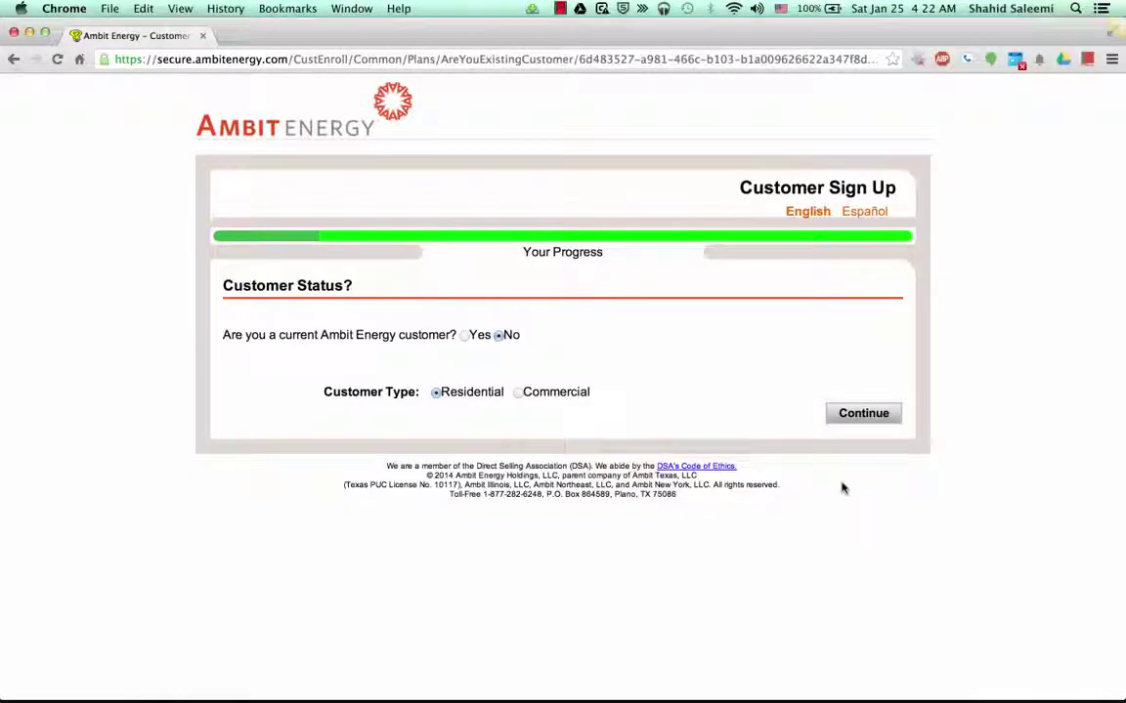
pyautogui.click(866, 413)
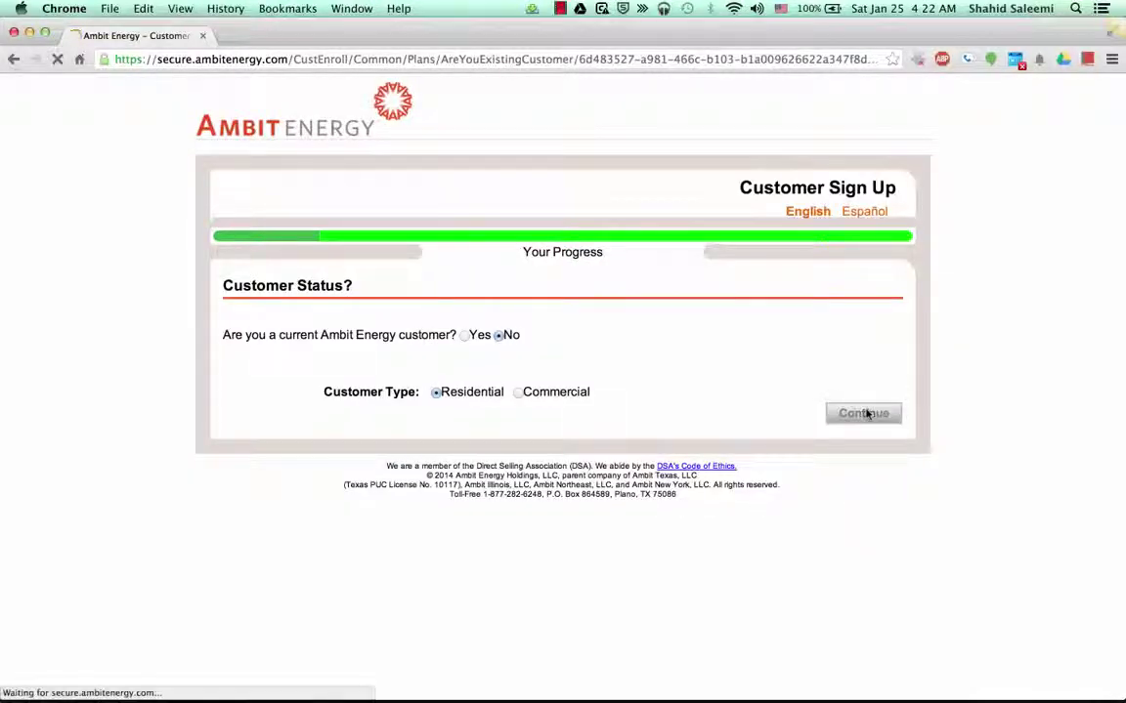
# Review the Account Information form, highlighting the consultant name SA-Tech, Inc
pyautogui.scroll(-3, 1003, 422)
pyautogui.scroll(-2, 1003, 422)
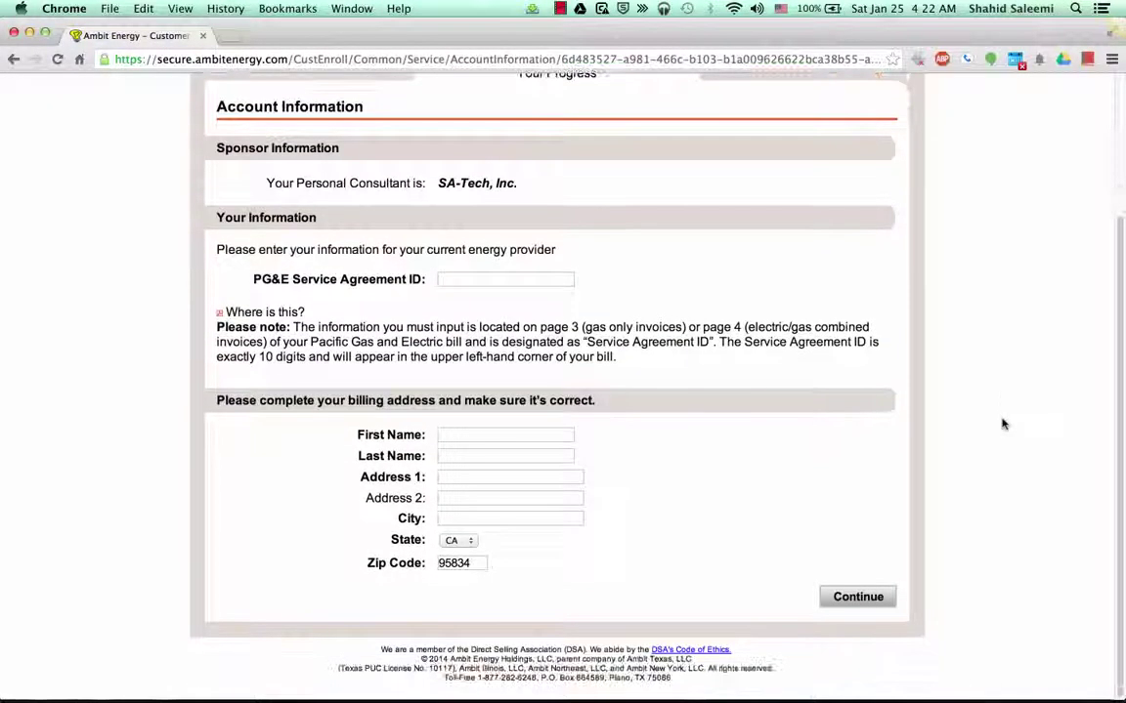
pyautogui.scroll(2, 1002, 422)
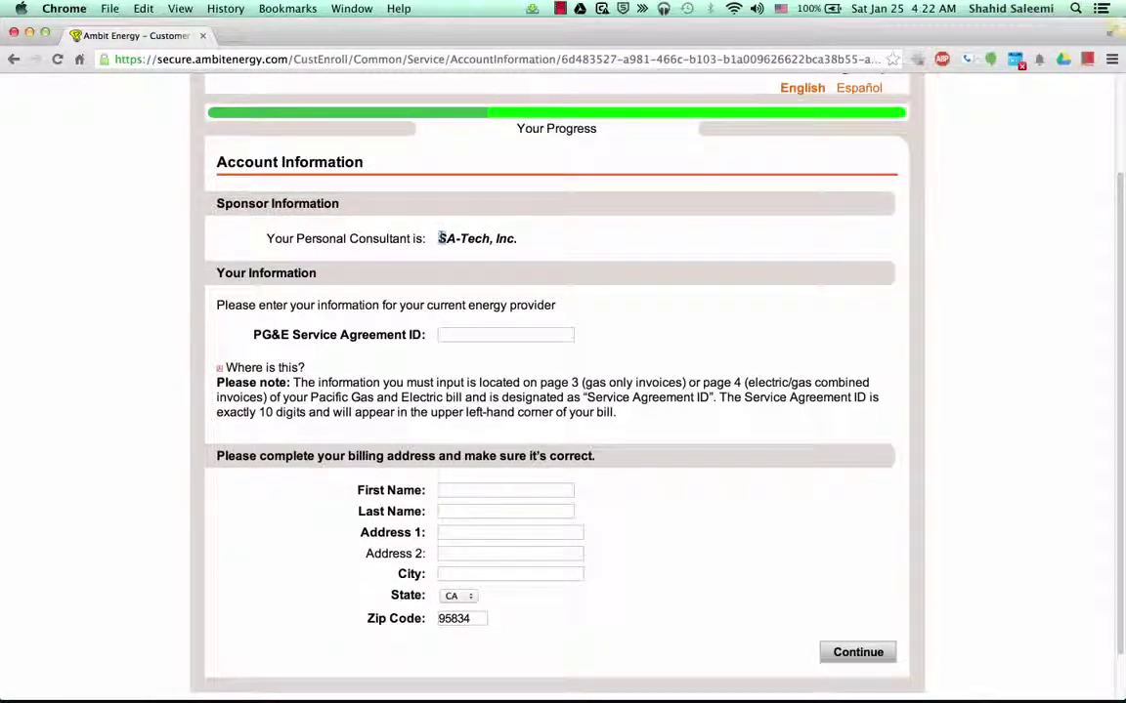
pyautogui.moveTo(437, 239); pyautogui.dragTo(572, 243)
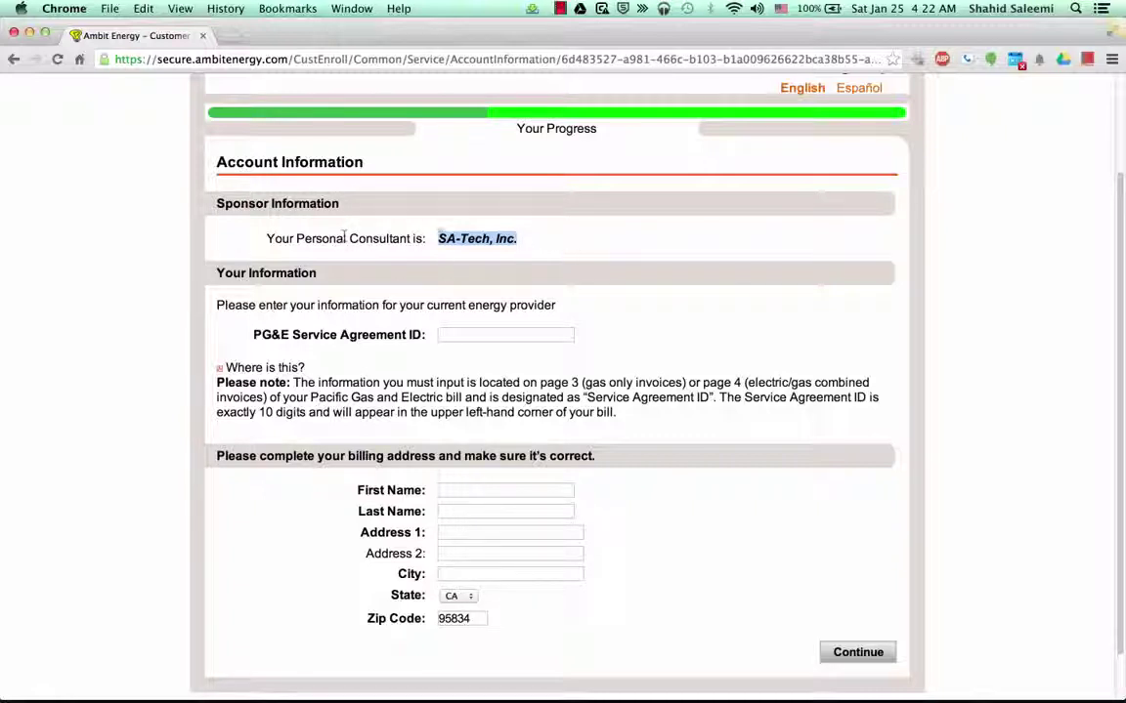
pyautogui.click(561, 250)
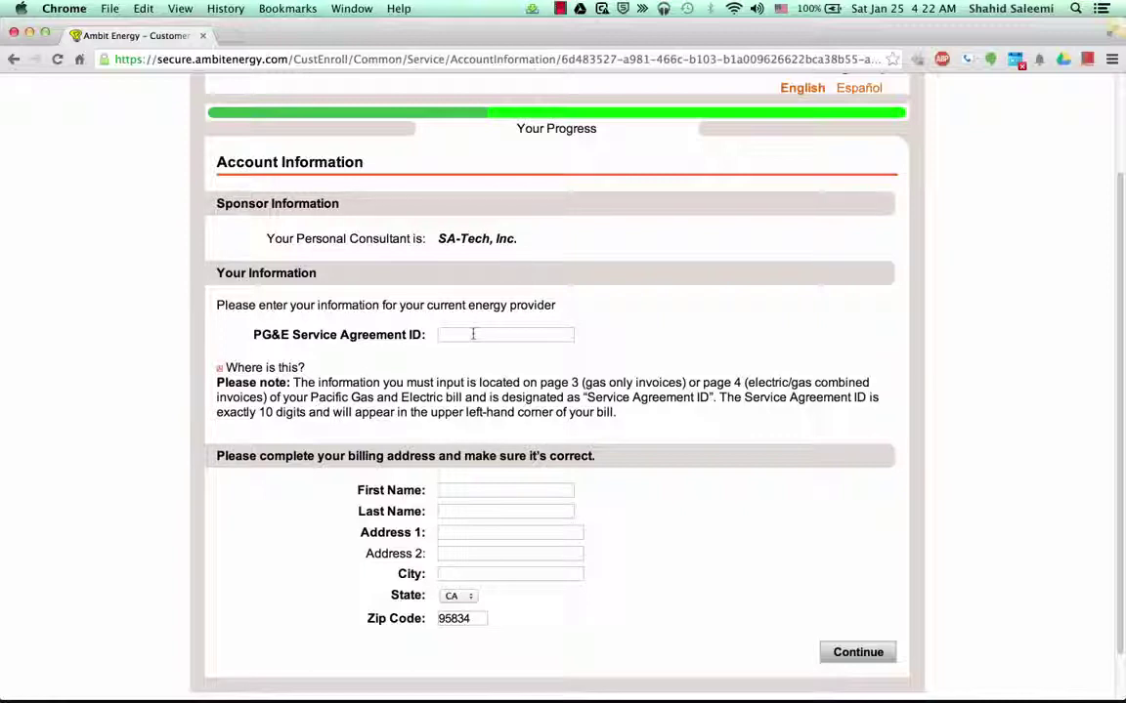
# Fill the PG&E Service Agreement ID from a saved browser entry
pyautogui.click(473, 334)
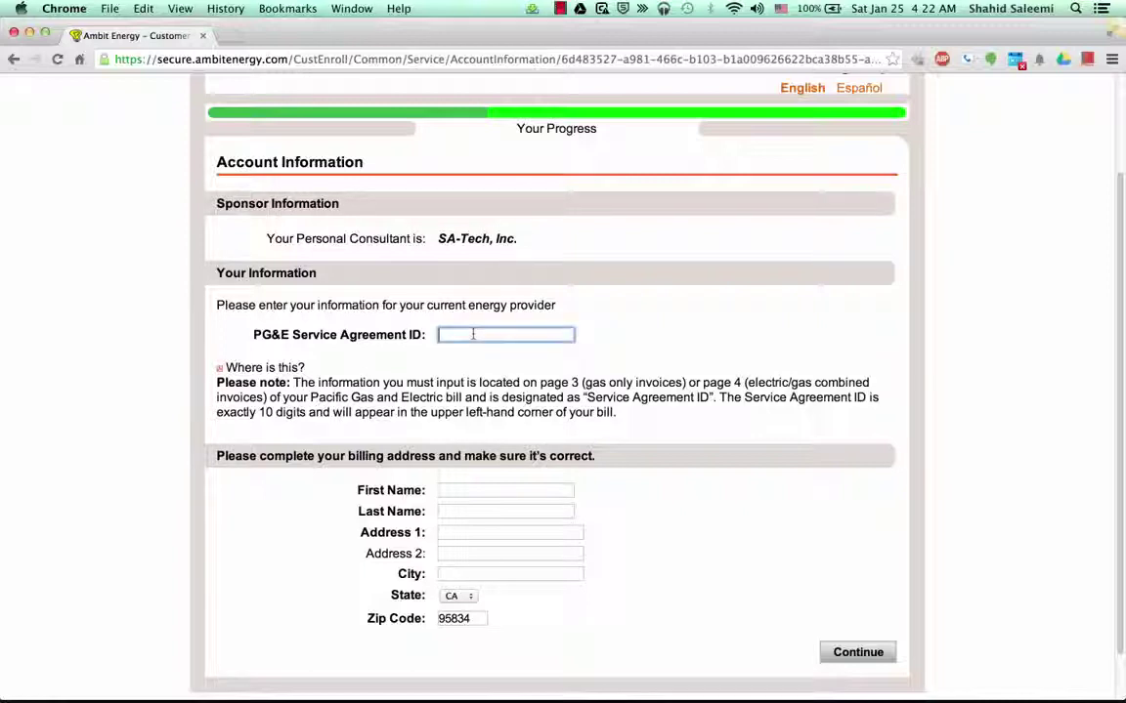
pyautogui.click(473, 334)
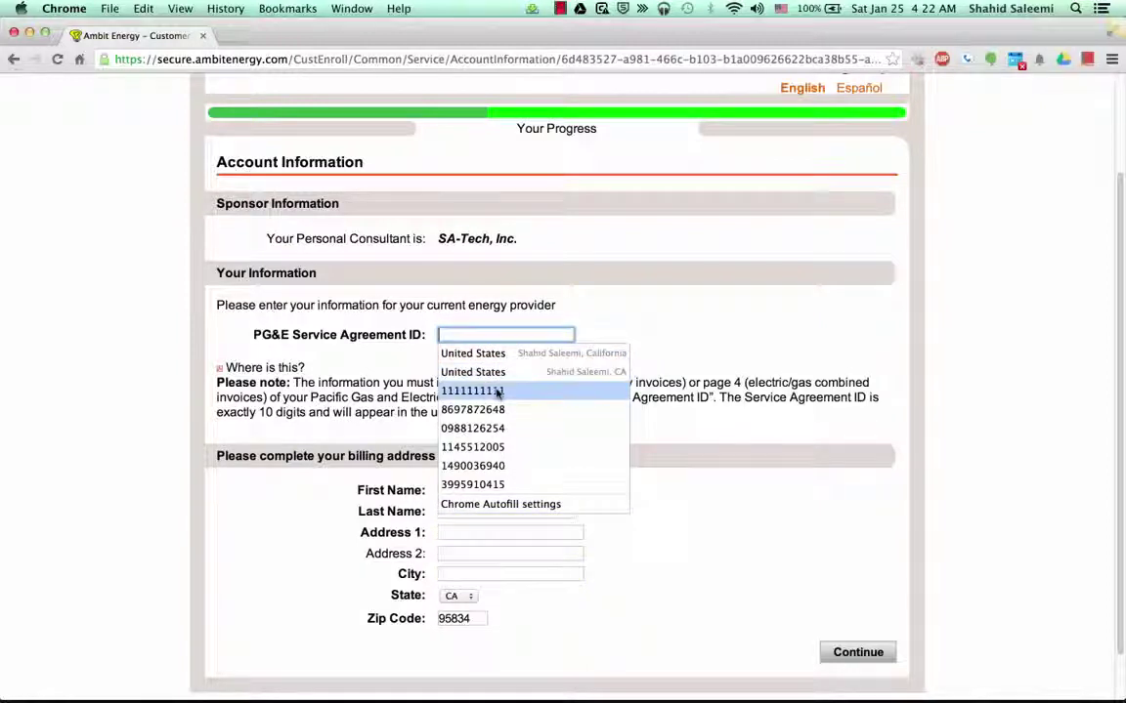
pyautogui.click(496, 389)
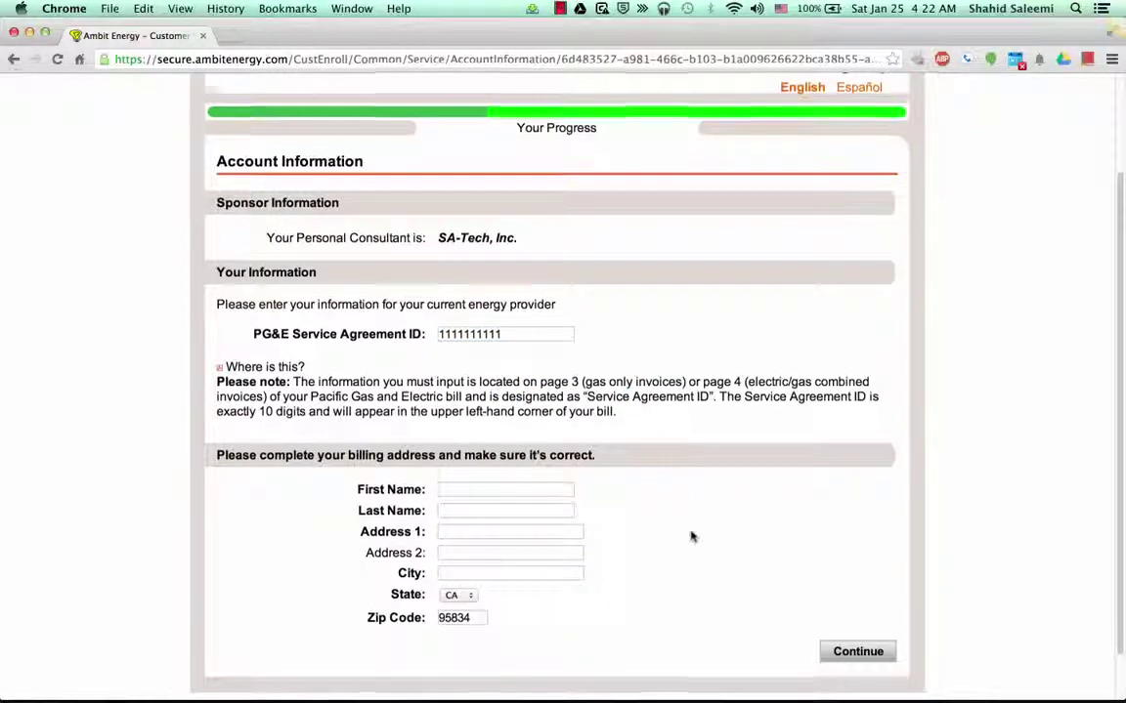
pyautogui.scroll(-2, 691, 535)
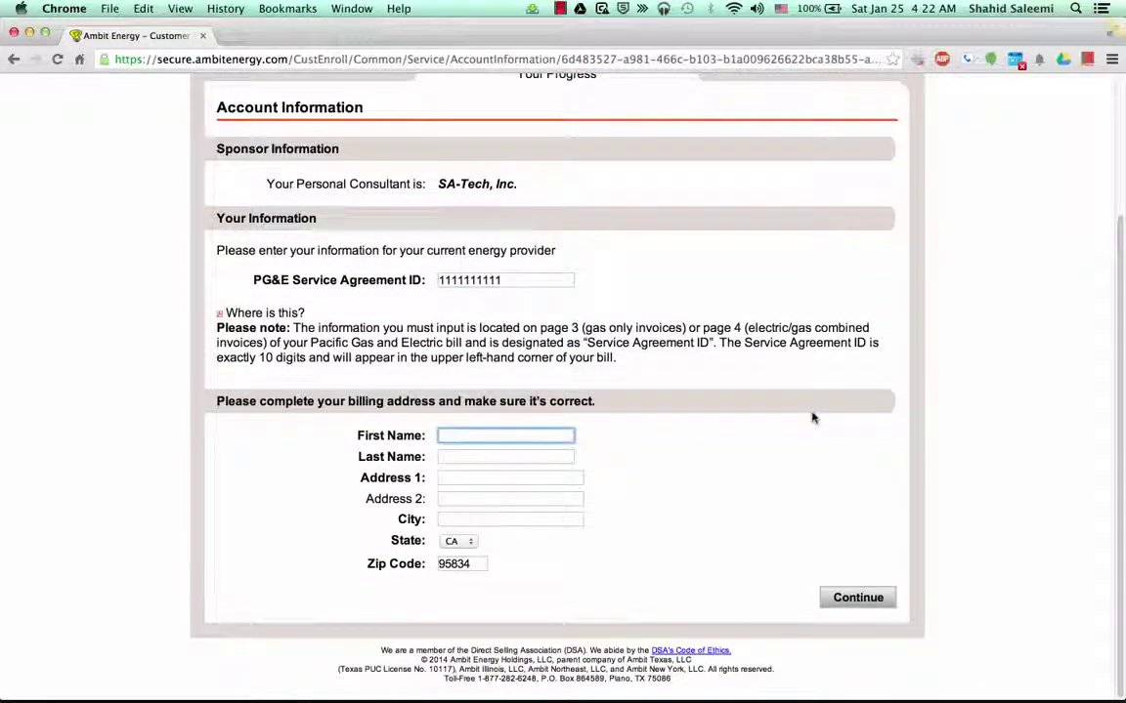
# Enter the customer's first name and autofill last name, street address and city
pyautogui.write('Shahid')
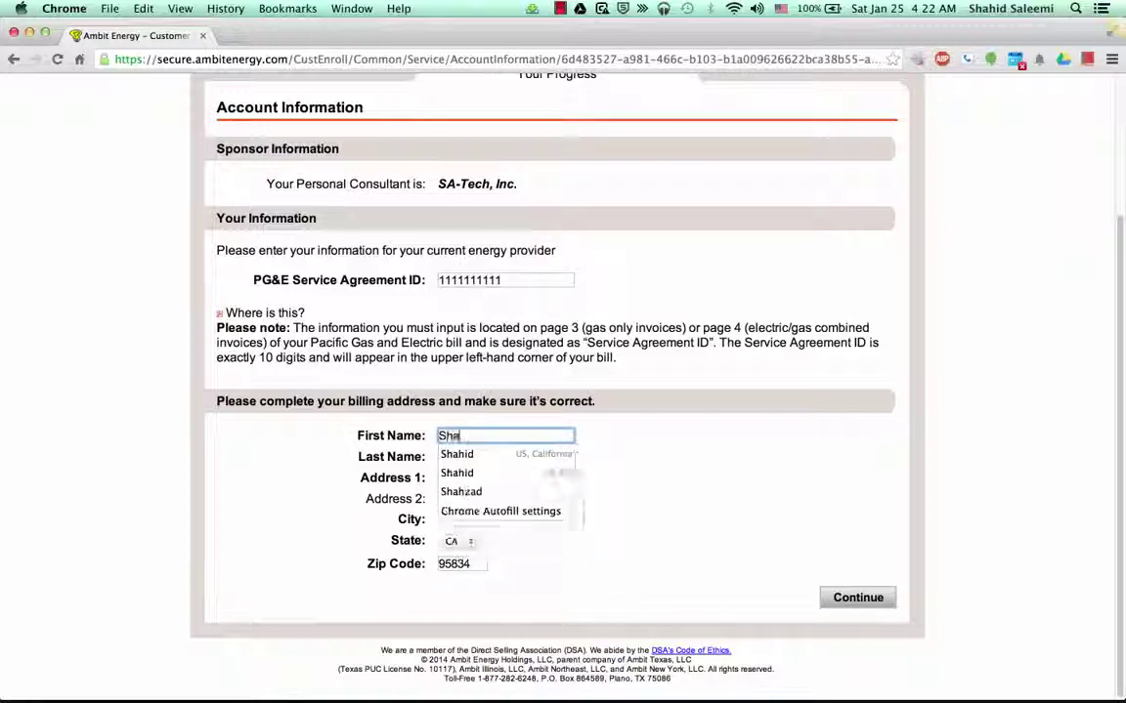
pyautogui.click(495, 454)
pyautogui.click(664, 492)
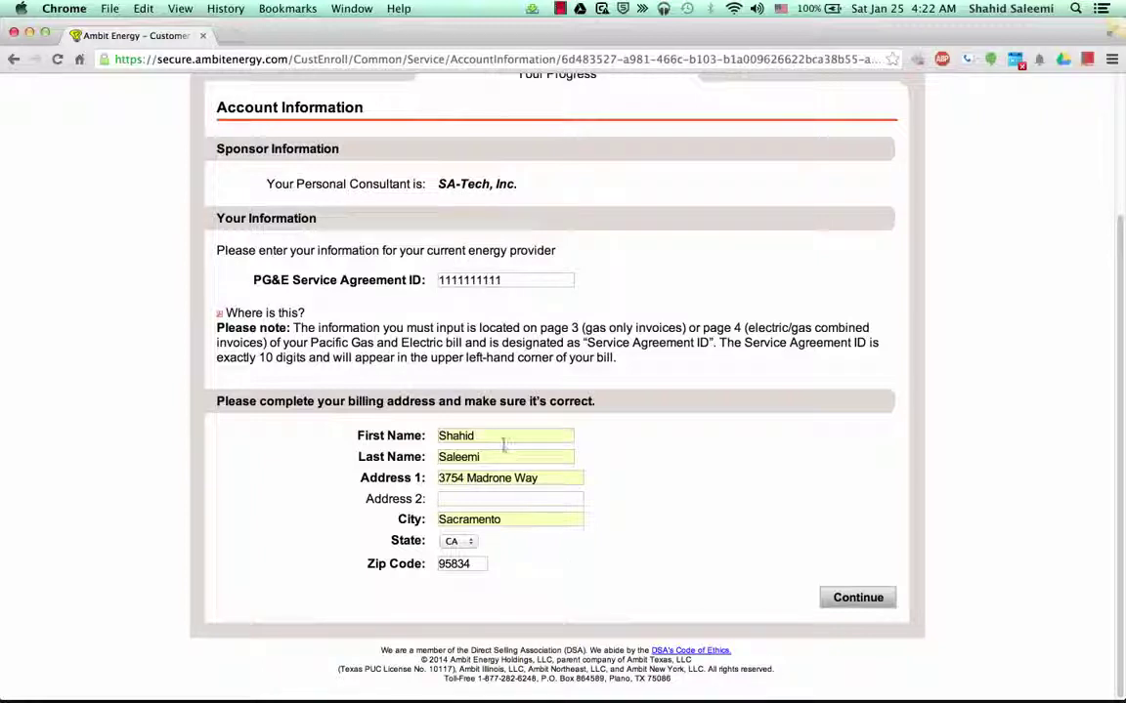
pyautogui.click(502, 436)
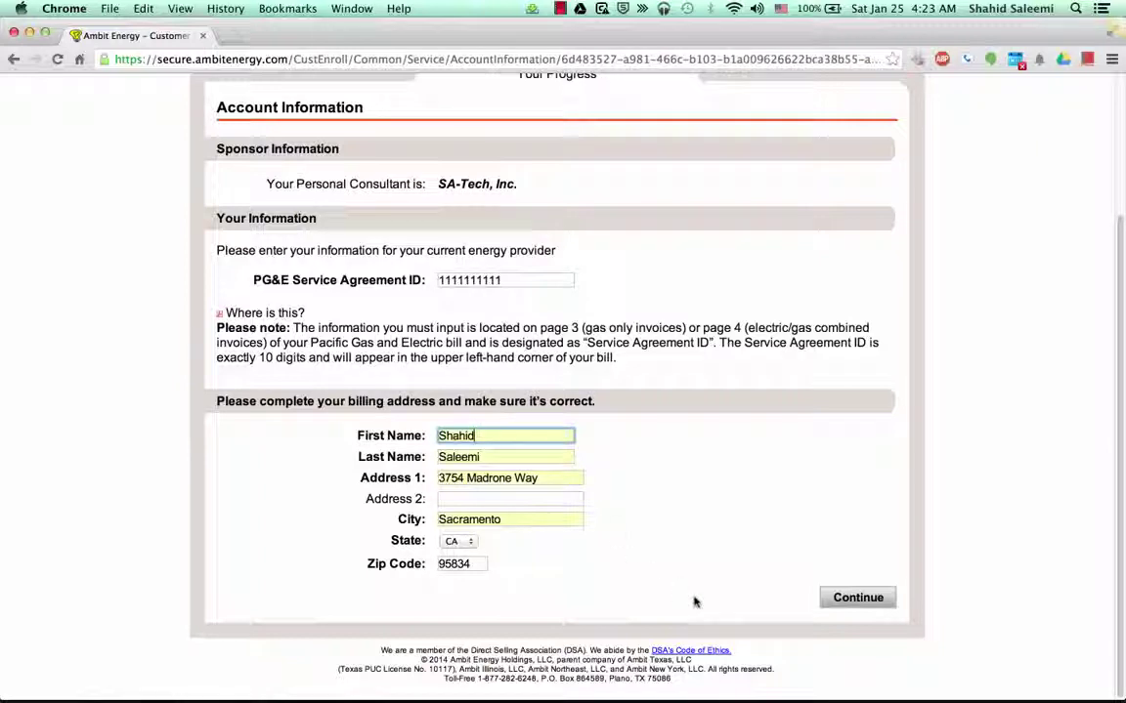
# Submit the billing details and confirm 'My info is correct' on the Verify Account Information page
pyautogui.click(871, 603)
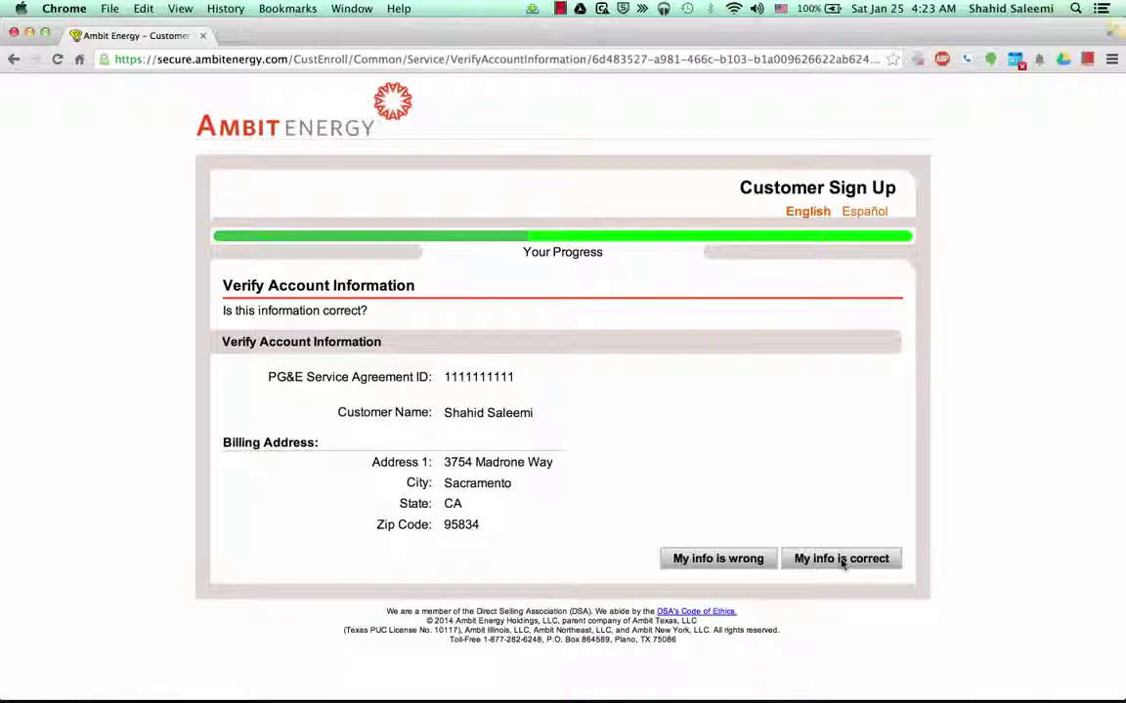
pyautogui.click(843, 561)
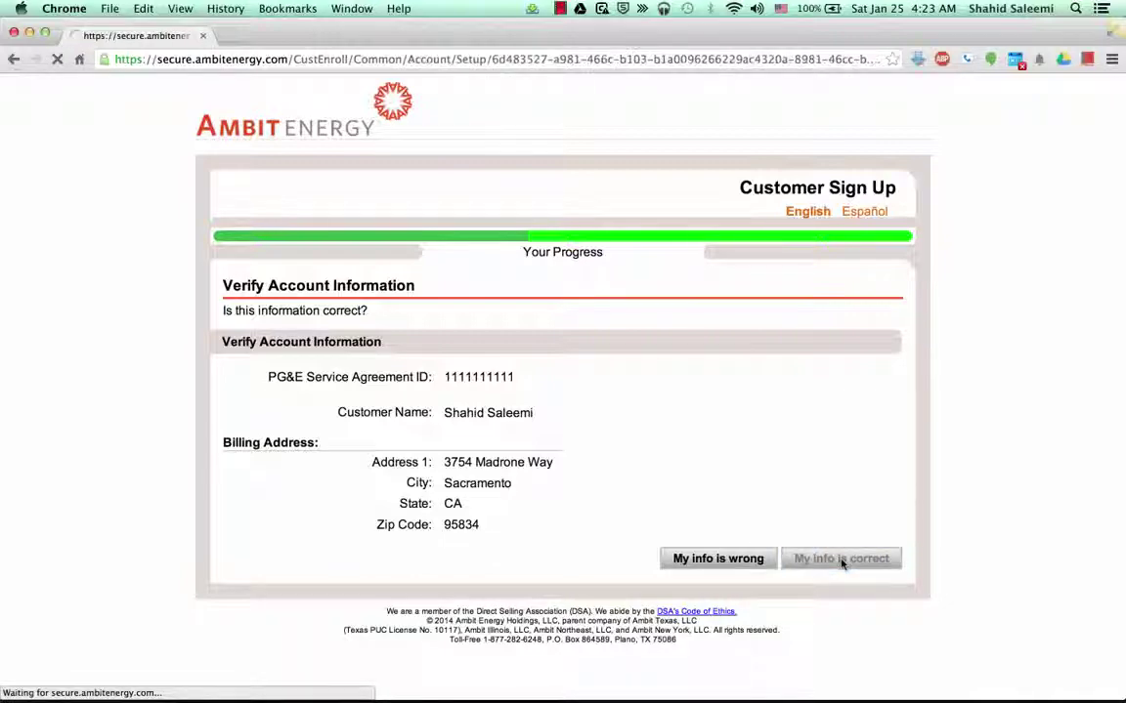
# Tick the box confirming the customer is over the age of 18
pyautogui.scroll(-3, 1018, 482)
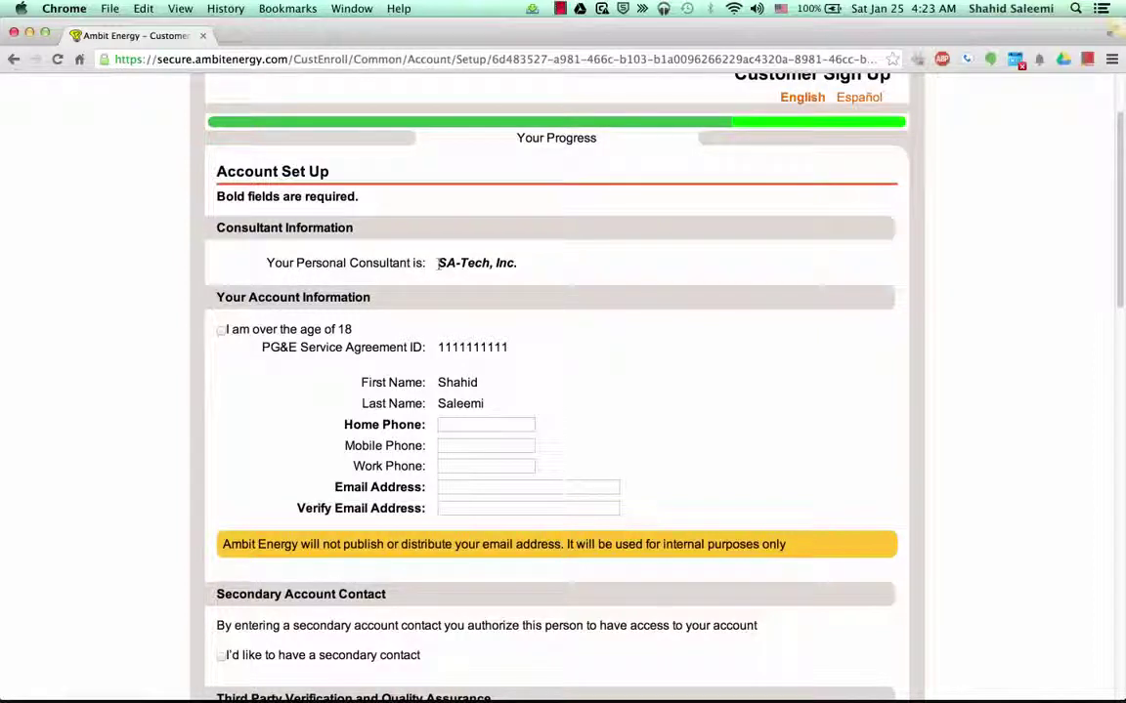
pyautogui.moveTo(436, 263); pyautogui.dragTo(520, 263)
pyautogui.click(545, 262)
pyautogui.click(221, 331)
# Enter the customer's home phone number and autofill both e-mail fields with the saved address
pyautogui.scroll(-3, 221, 408)
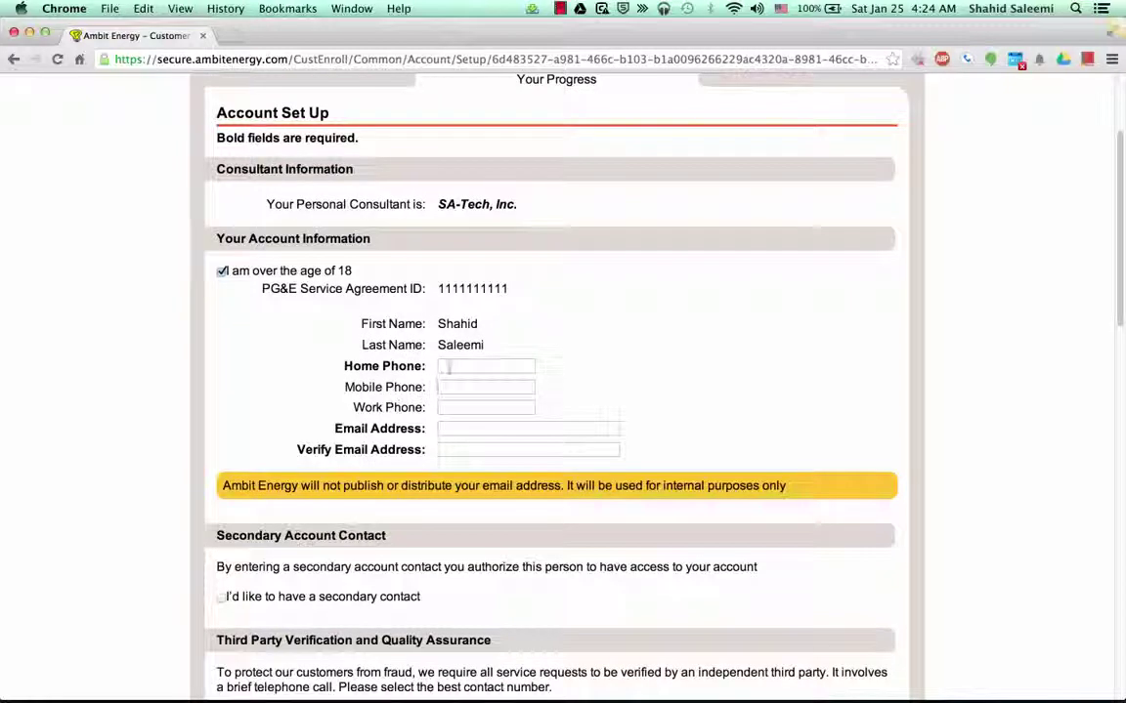
pyautogui.click(450, 367)
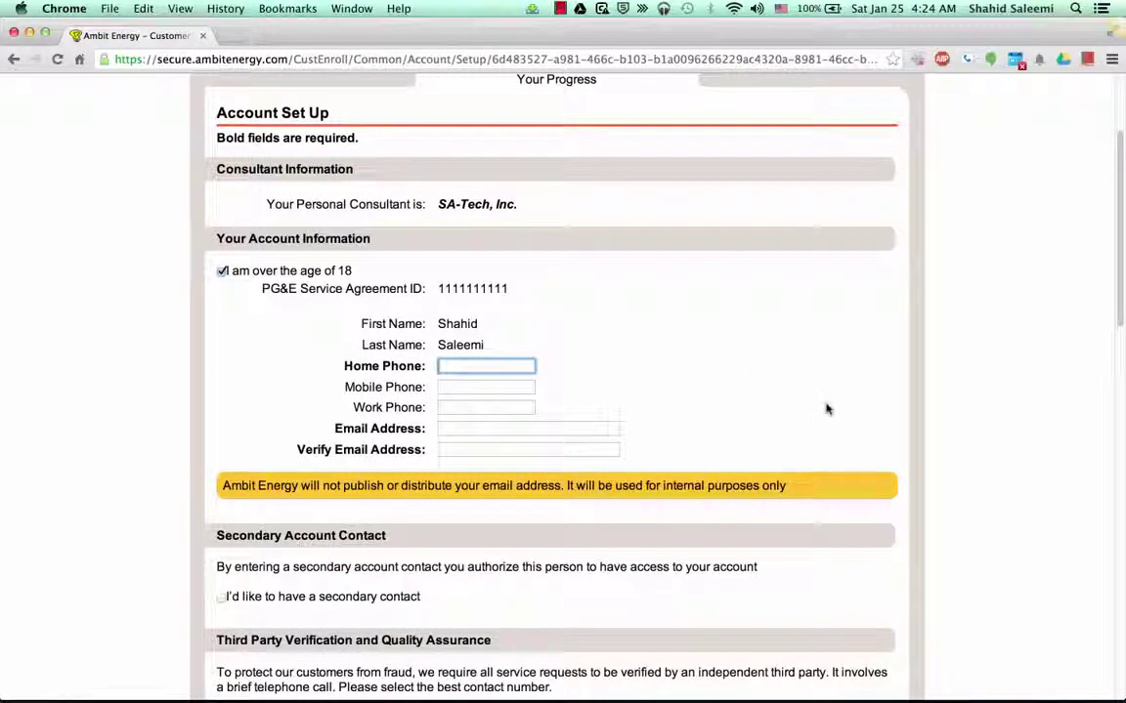
pyautogui.write('s')
pyautogui.press('Down')
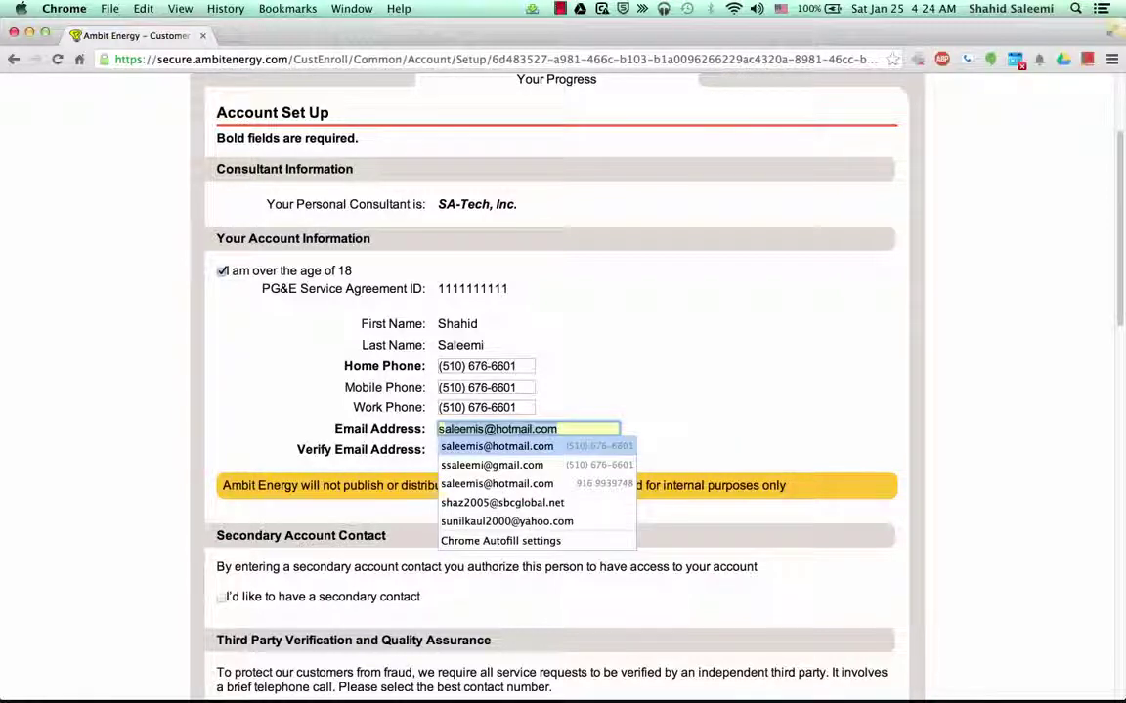
pyautogui.press('Return')
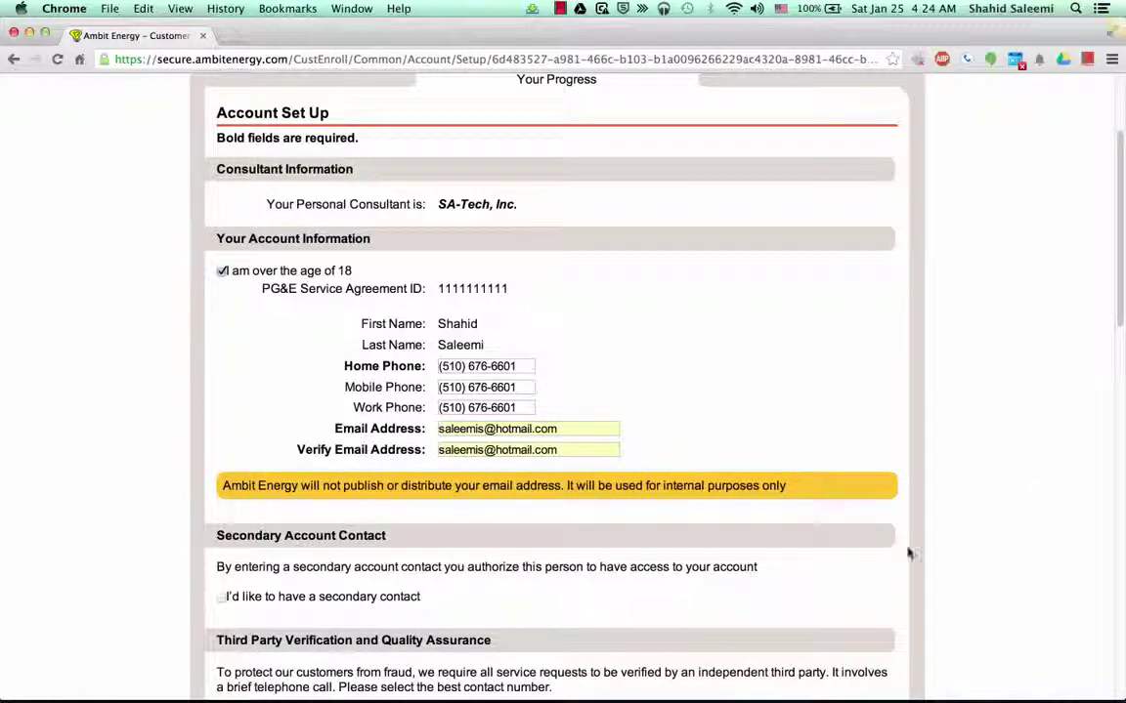
pyautogui.click(455, 334)
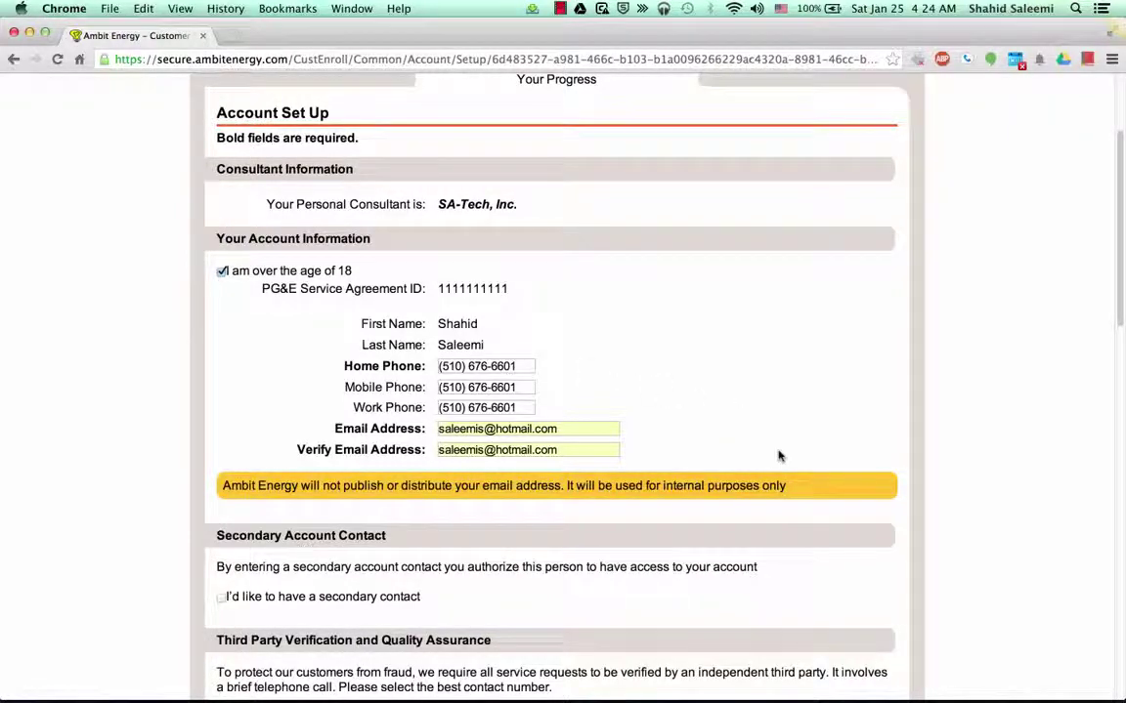
# Scroll the Account Set Up page past the billing and service addresses down to the gas plans
pyautogui.scroll(-4, 779, 456)
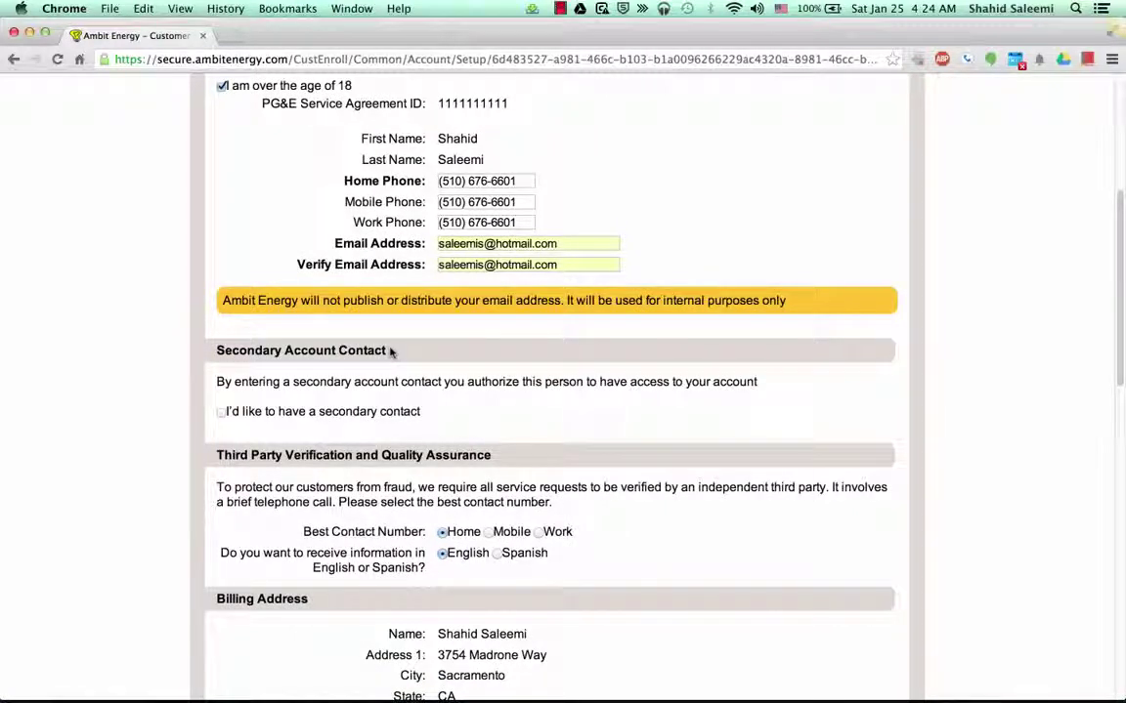
pyautogui.scroll(-4, 189, 494)
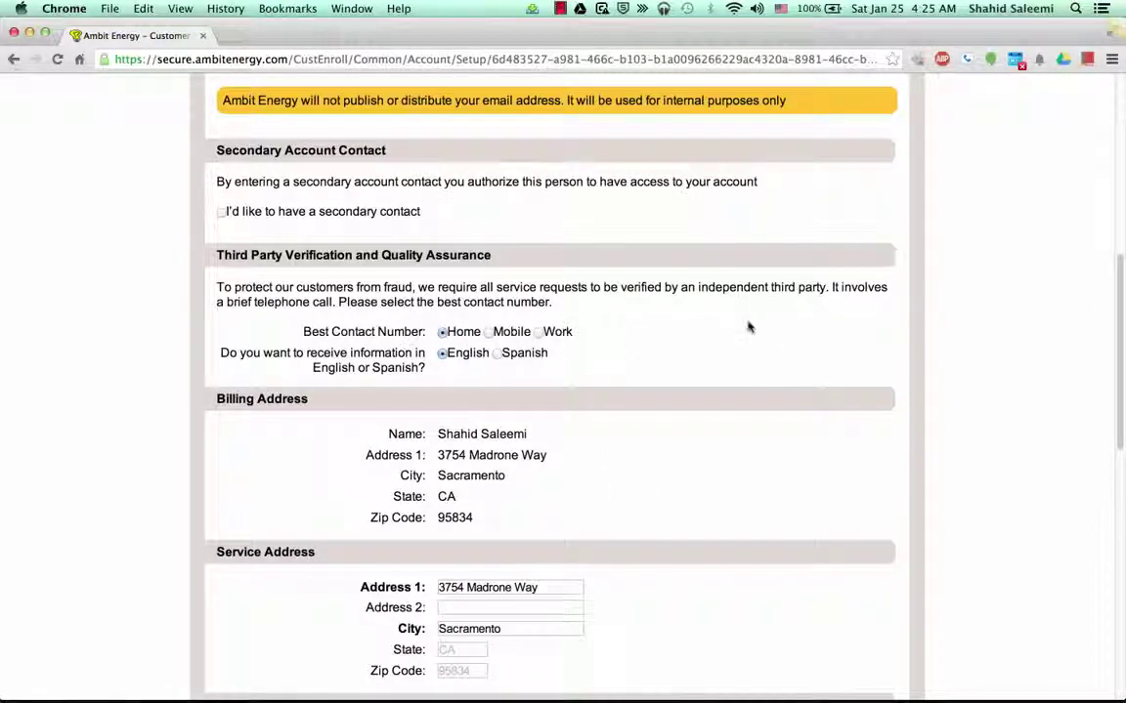
pyautogui.scroll(5, 746, 325)
pyautogui.scroll(-5, 746, 325)
pyautogui.scroll(-4, 748, 328)
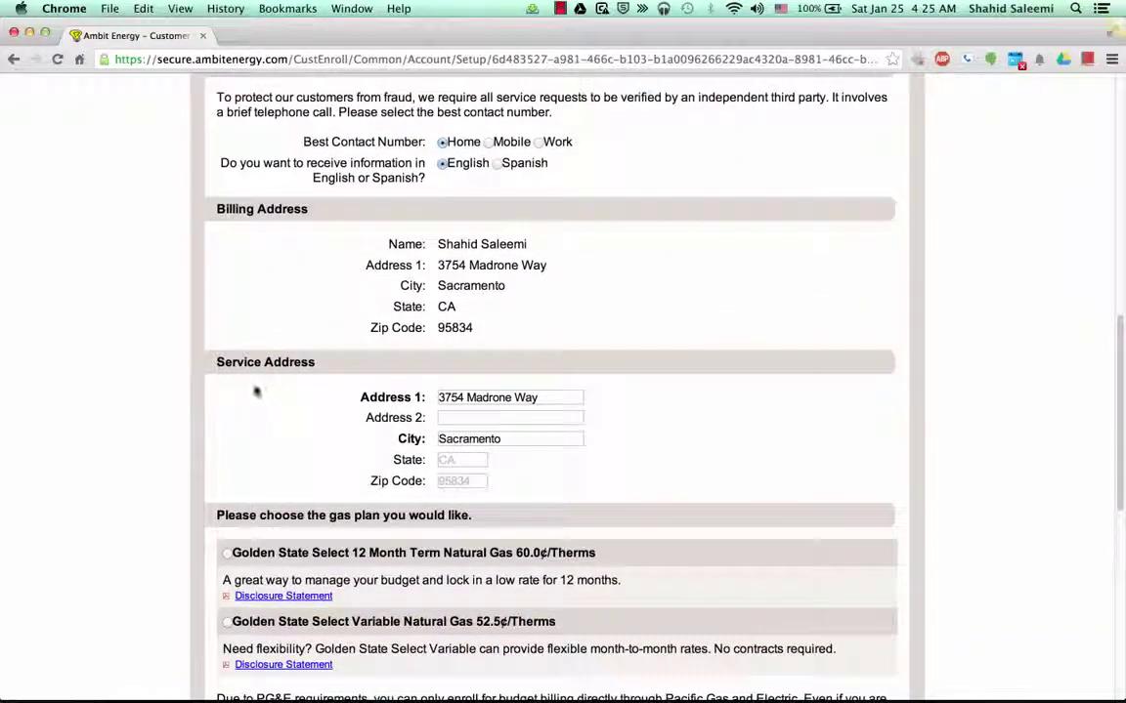
pyautogui.scroll(-5, 255, 392)
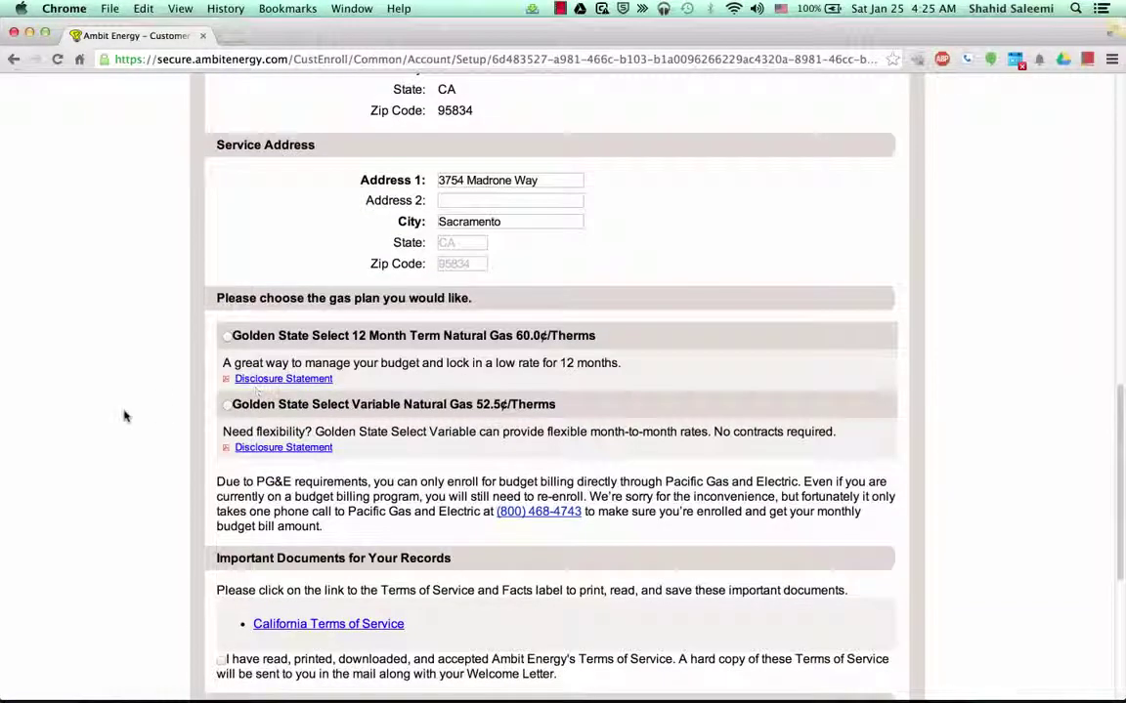
pyautogui.scroll(-2, 125, 416)
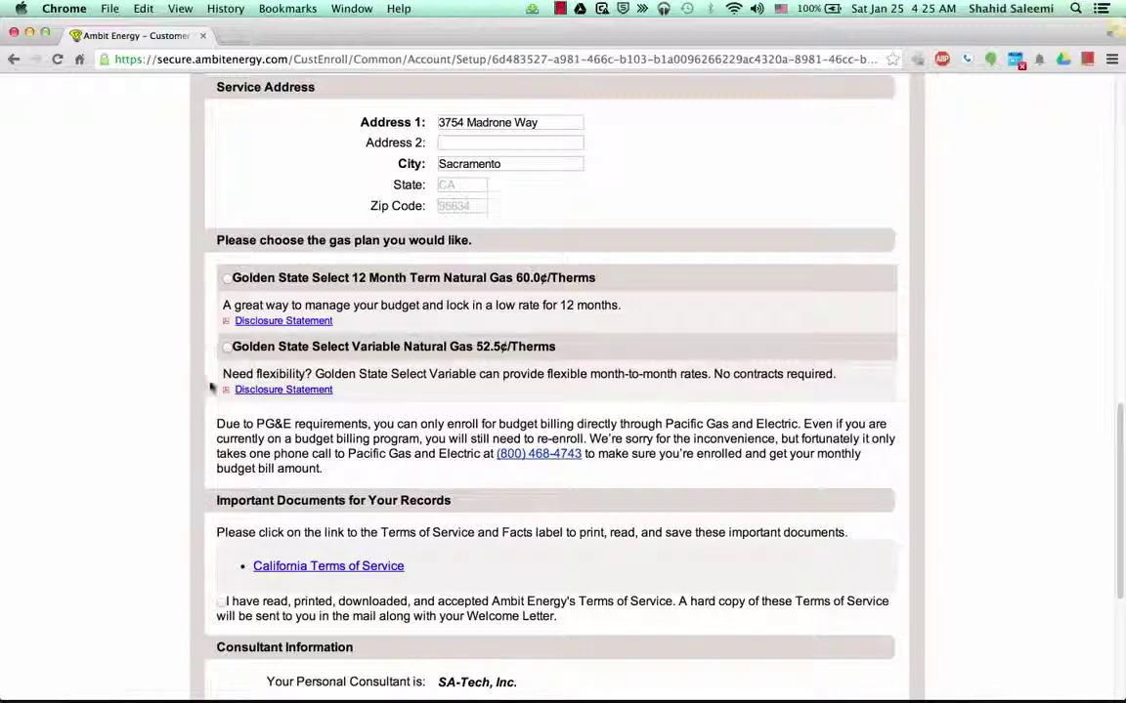
# Select the Golden State Select Variable Natural Gas plan and tick Terms of Service and Customer Acceptance
pyautogui.click(228, 350)
pyautogui.scroll(-5, 137, 469)
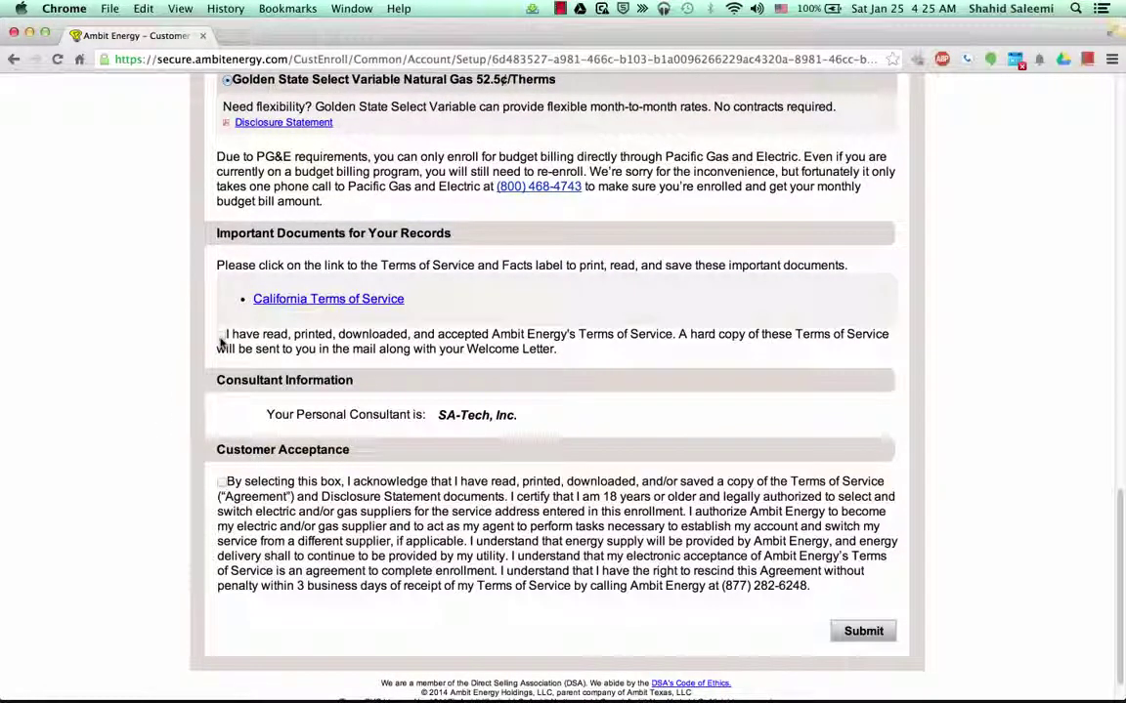
pyautogui.click(222, 336)
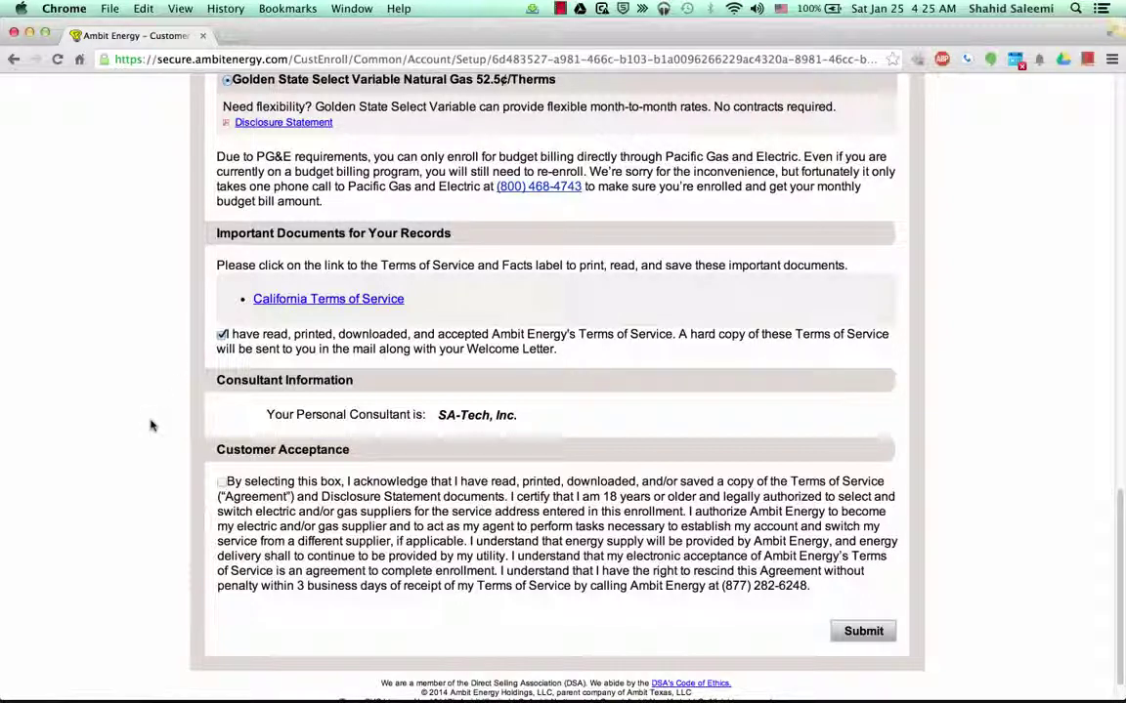
pyautogui.click(220, 483)
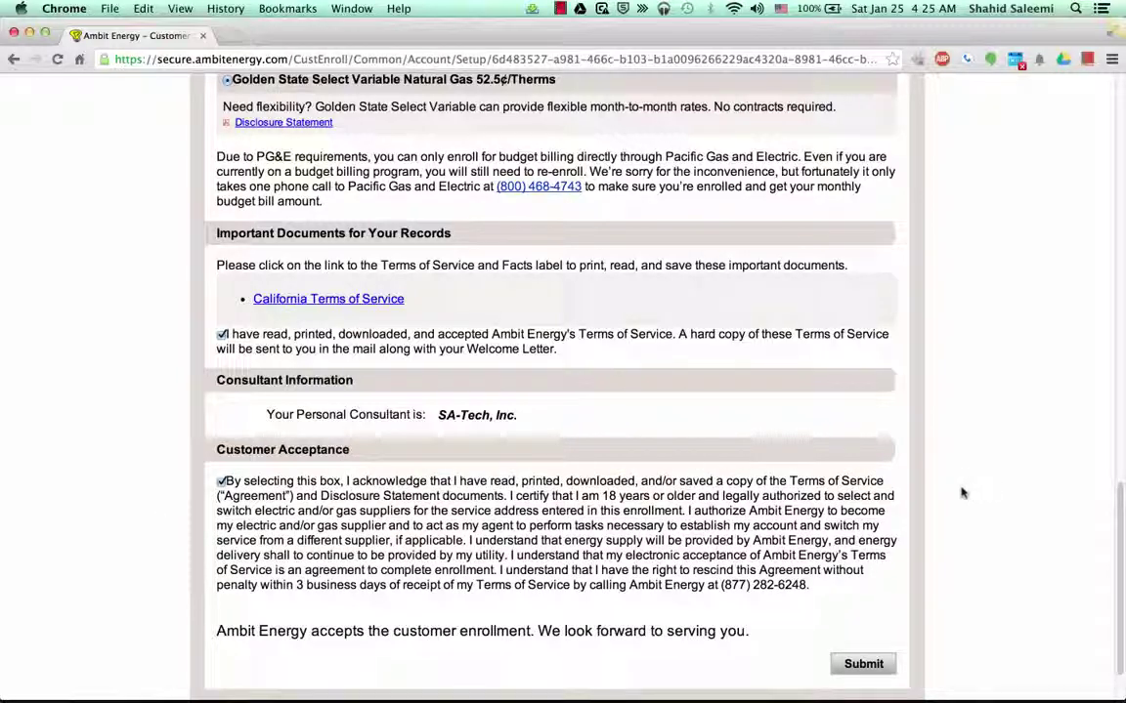
pyautogui.scroll(-2, 961, 493)
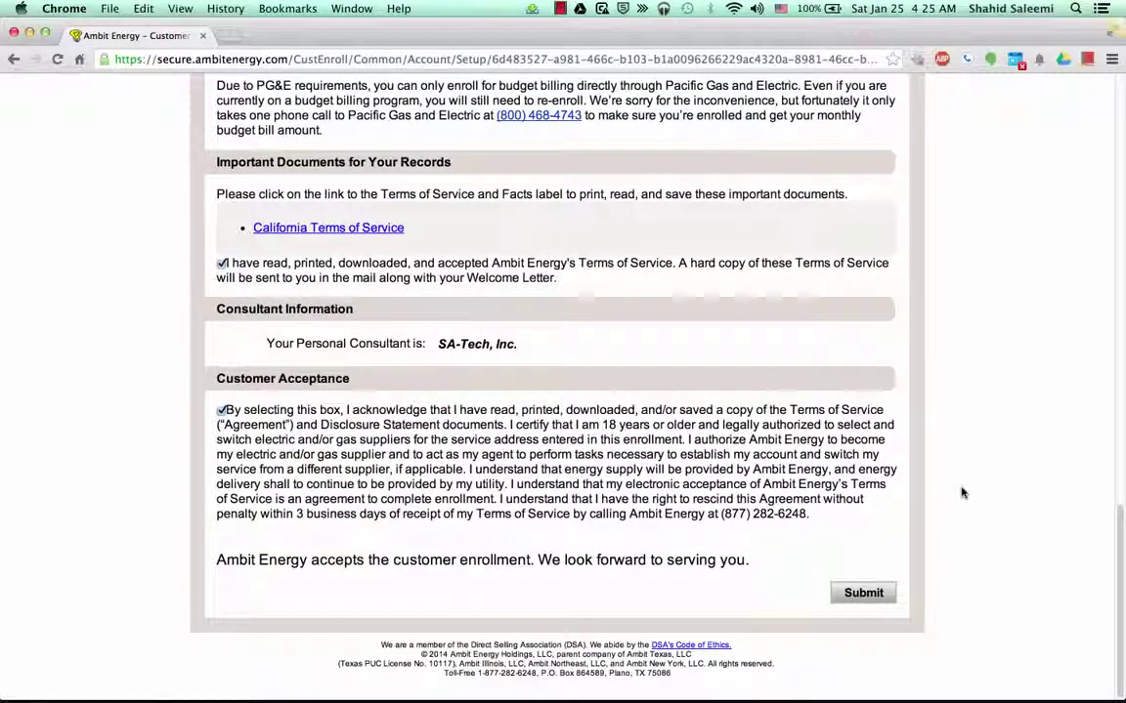